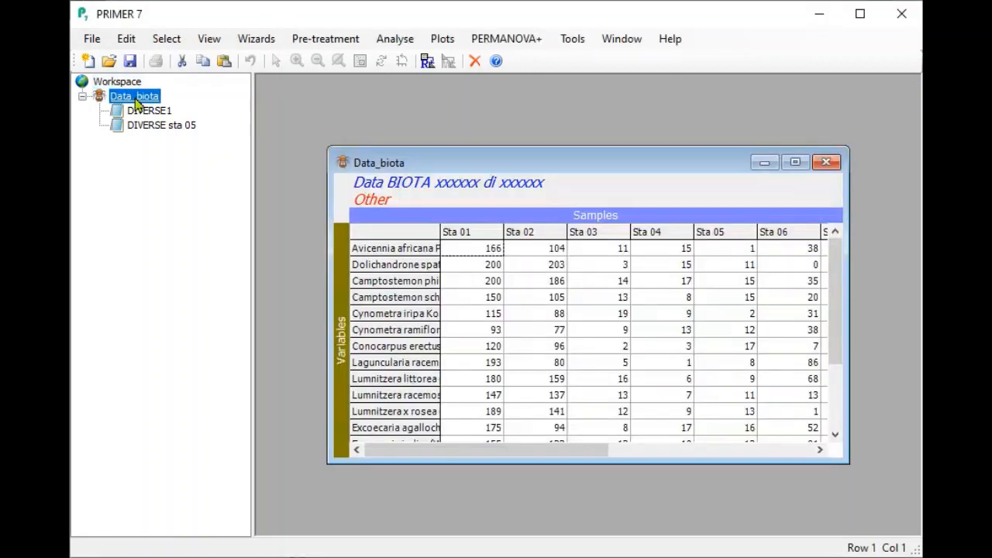
# Enlarge the Data_biota sheet and compute a Bray-Curtis similarity resemblance matrix between its samples
pyautogui.moveTo(488, 161); pyautogui.dragTo(421, 98)
pyautogui.moveTo(849, 463); pyautogui.dragTo(904, 514)
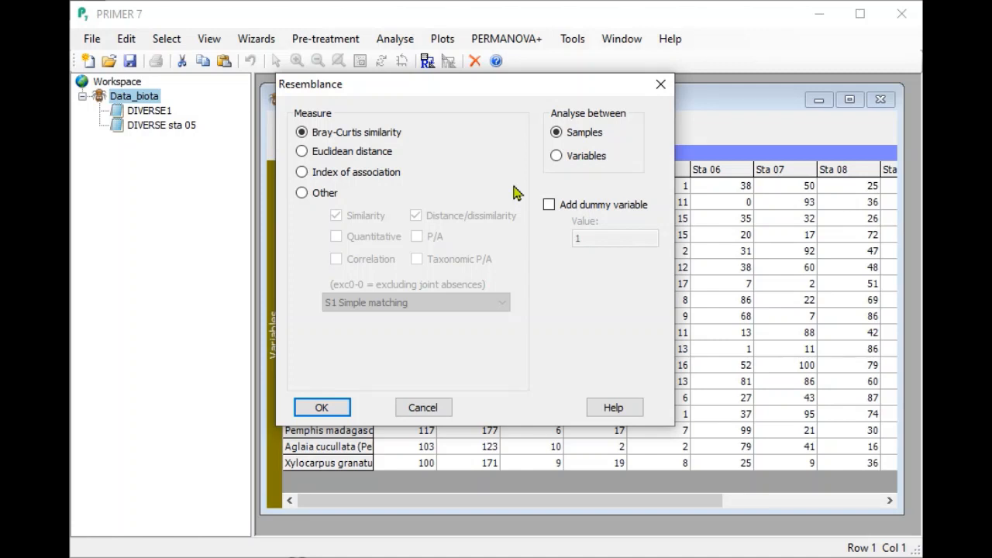
pyautogui.press('Return')
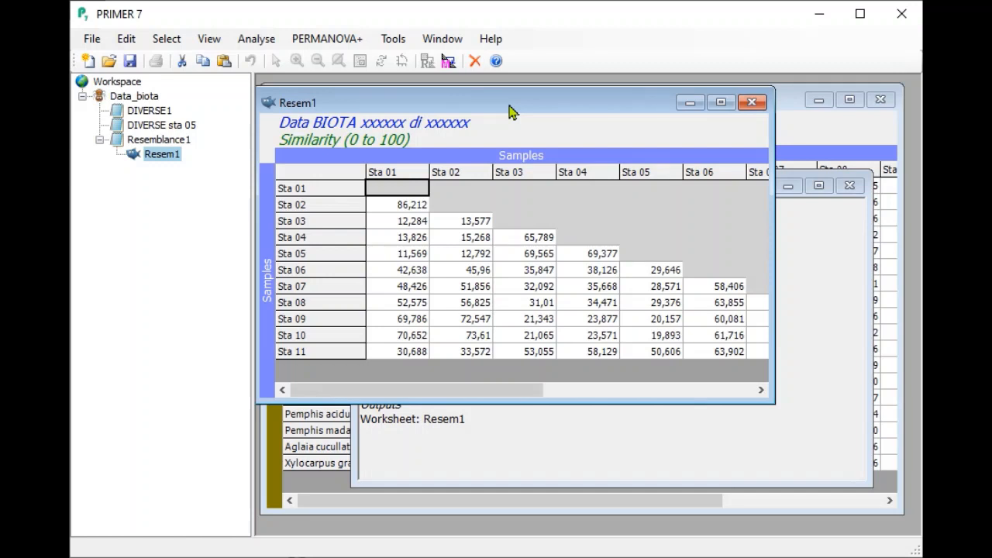
# Enlarge the Resem1 matrix window and examine the similarity values in the Sta 01 and Sta 02 columns
pyautogui.doubleClick(510, 112)
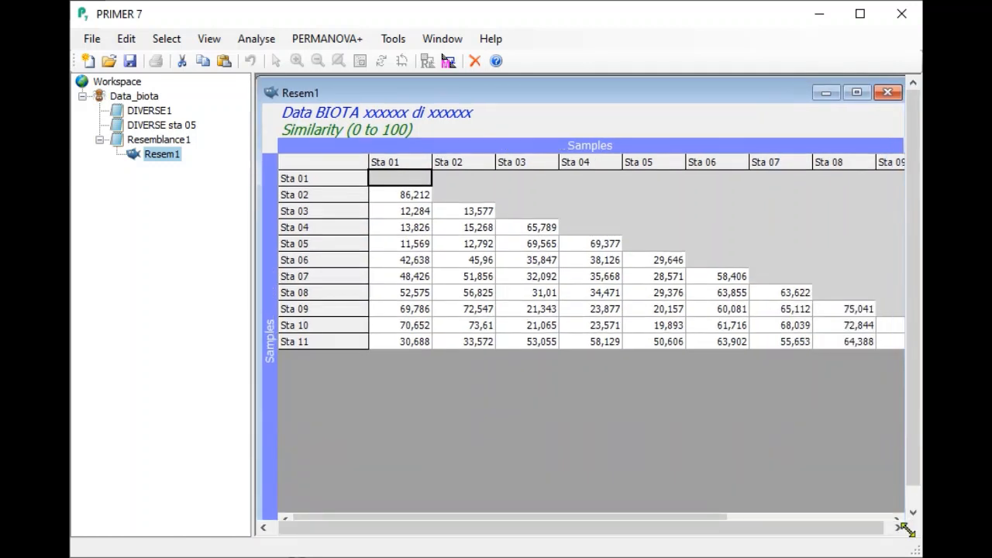
pyautogui.moveTo(905, 527); pyautogui.dragTo(915, 529)
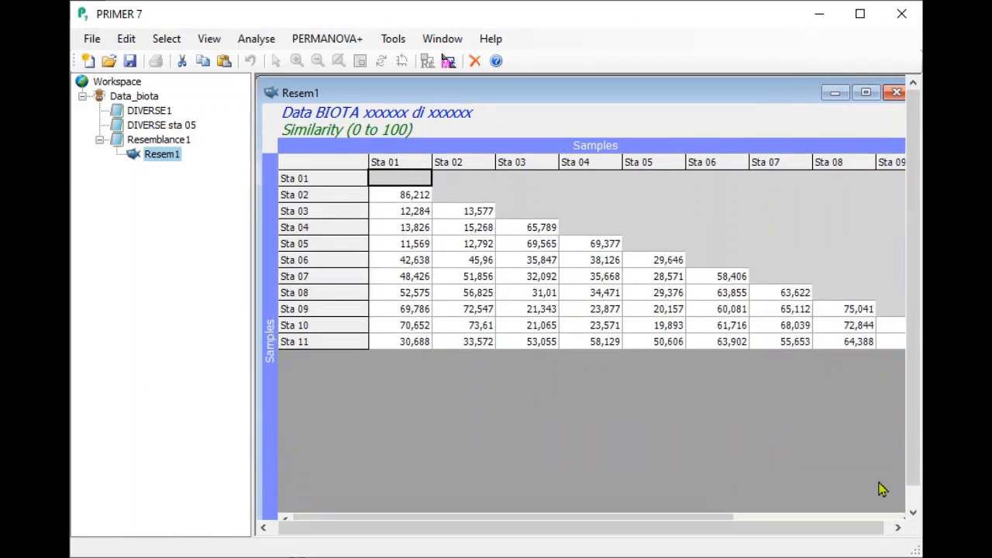
pyautogui.moveTo(400, 194); pyautogui.dragTo(482, 399)
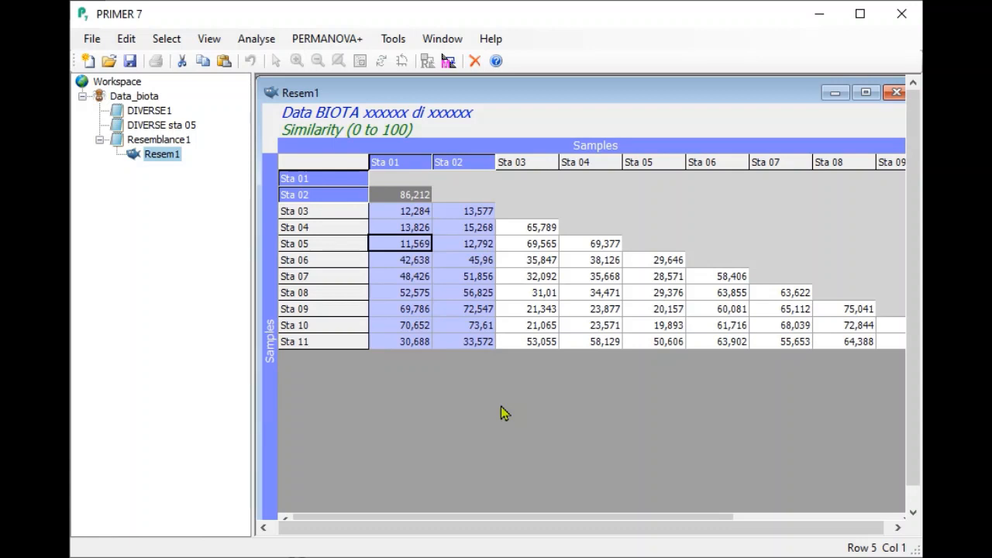
pyautogui.click(466, 179)
# Run a hierarchical CLUSTER analysis on the resemblance matrix using group average, with a dendrogram plot and no SIMPROF test
pyautogui.click(256, 39)
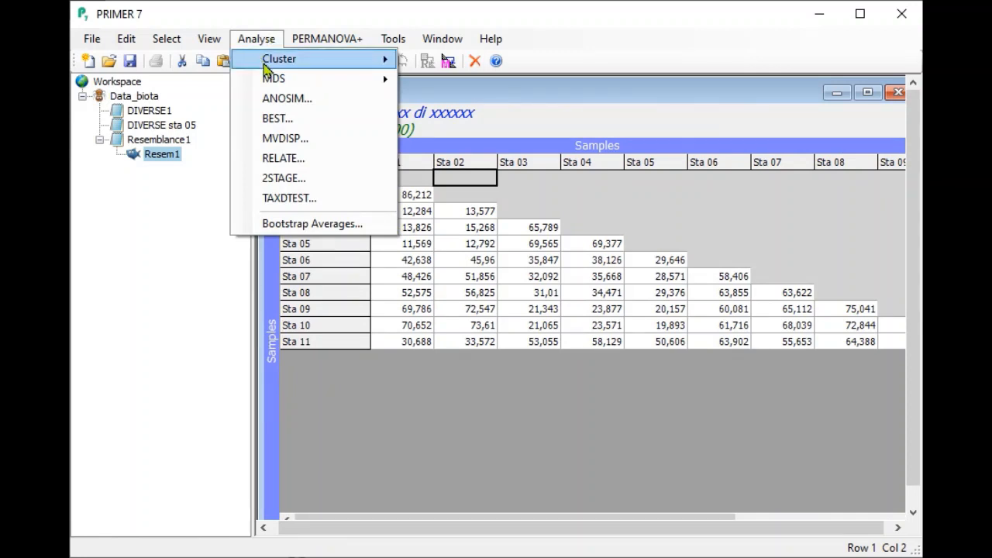
pyautogui.click(267, 61)
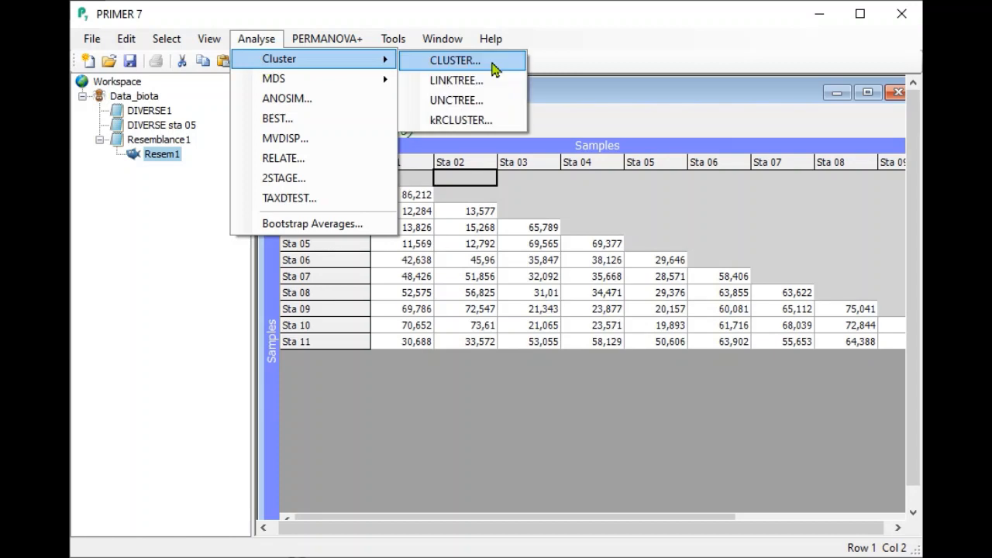
pyautogui.click(494, 68)
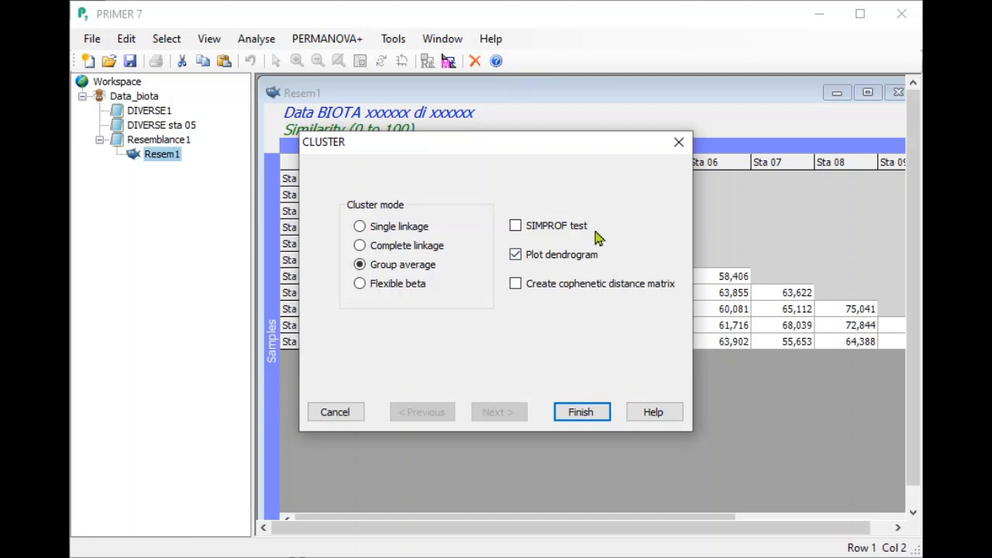
pyautogui.press('Return')
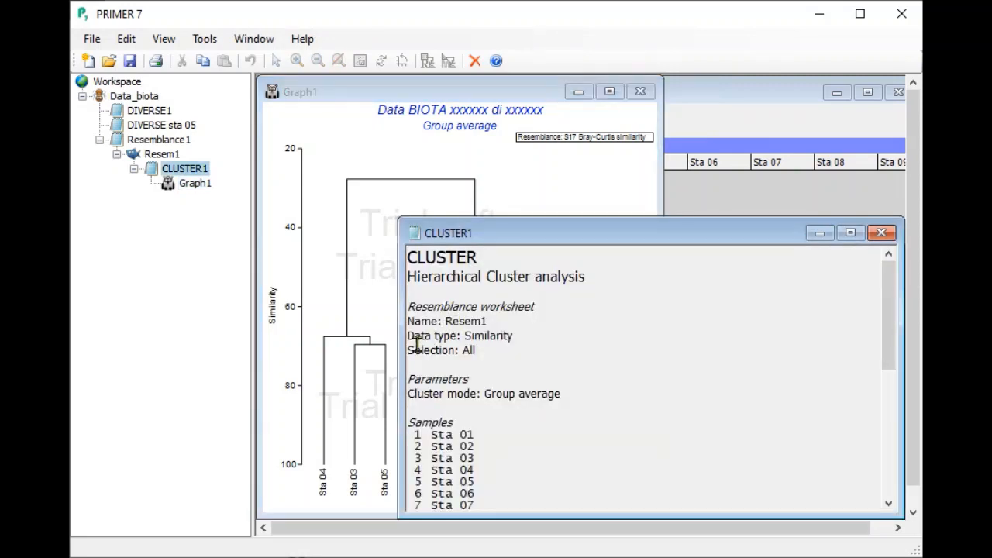
# Fit the CLUSTER1 report beside the dendrogram at full height and compare its first Combining entries, 1+2 and 9+10, with the plot
pyautogui.moveTo(399, 345); pyautogui.dragTo(660, 345)
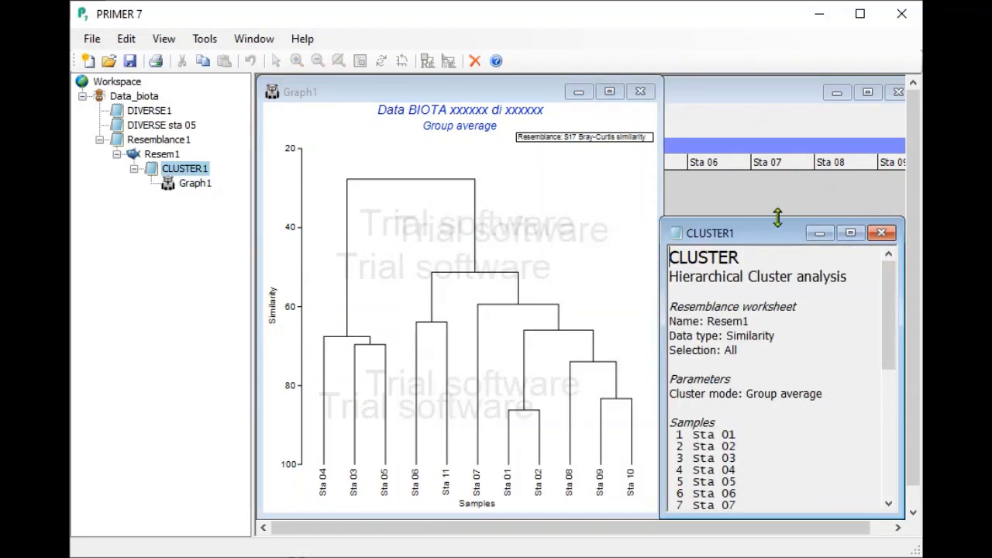
pyautogui.moveTo(778, 218); pyautogui.dragTo(778, 77)
pyautogui.scroll(-5, 868, 413)
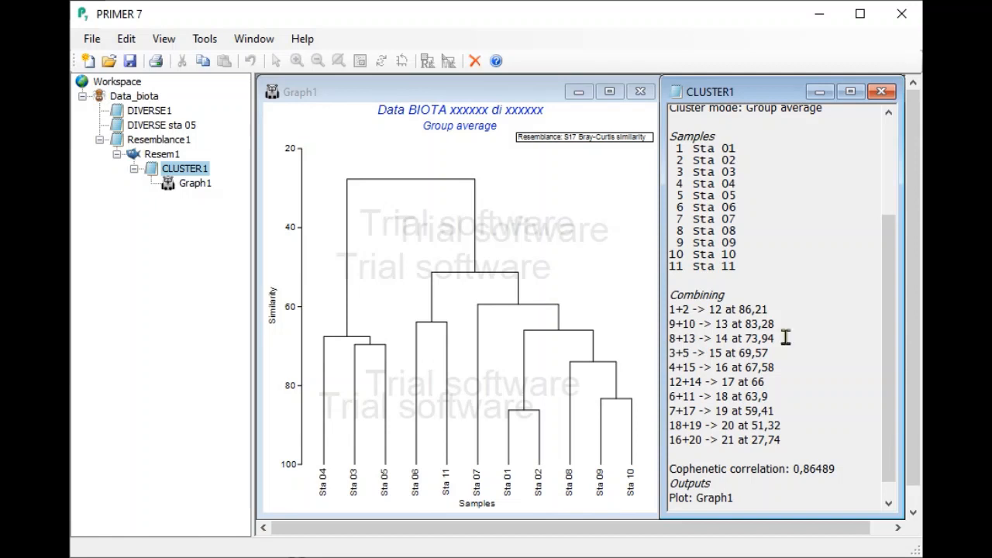
pyautogui.click(525, 397)
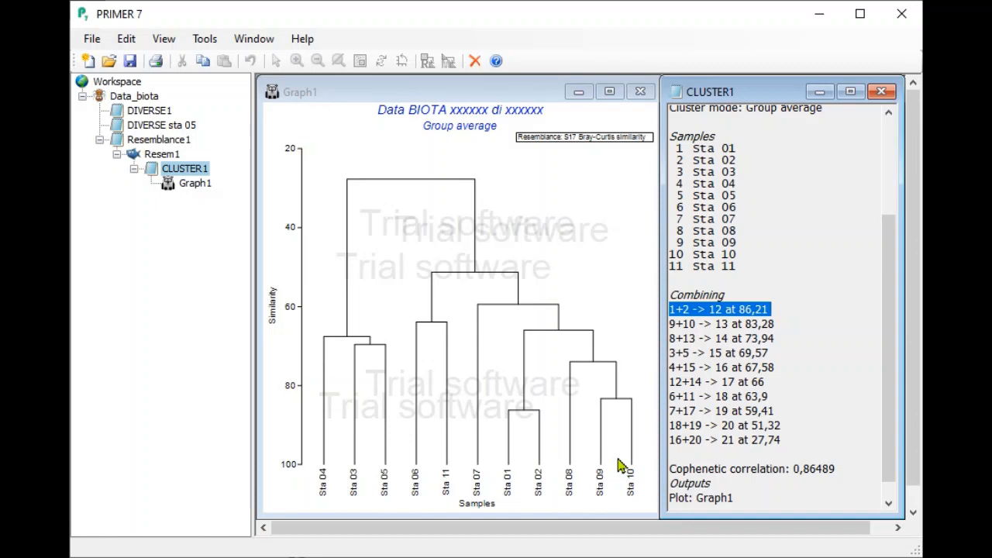
pyautogui.doubleClick(718, 324)
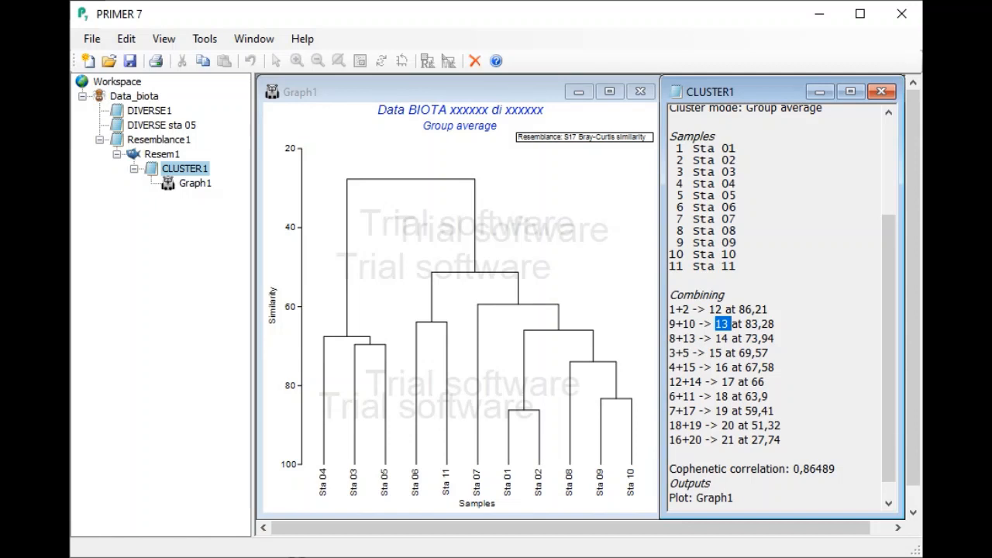
# Switch to Paint, paste the capture of the dendrogram and report, and draw an orange horizontal line across the dendrogram at similarity 60
pyautogui.hotkey('alt', 'Tab')
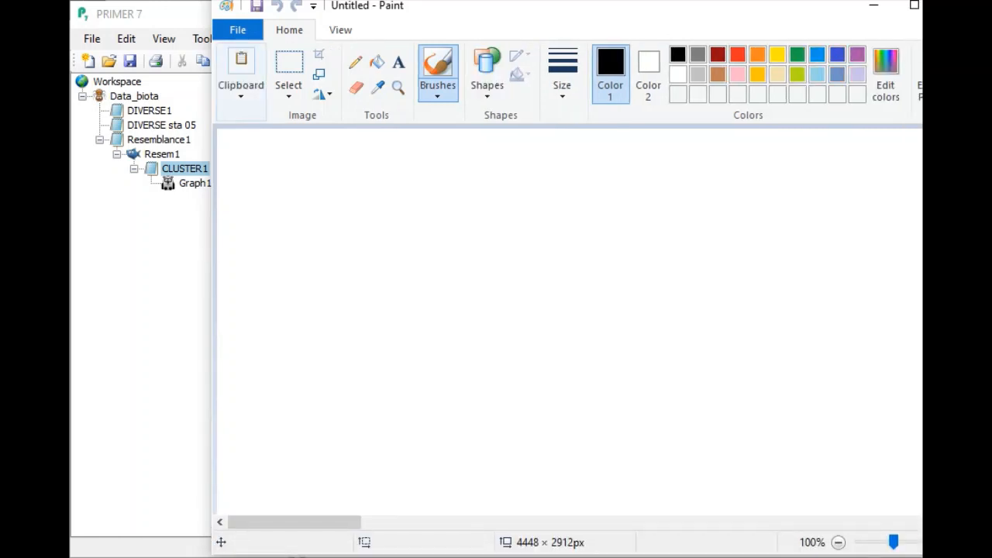
pyautogui.moveTo(735, 12); pyautogui.dragTo(600, 35)
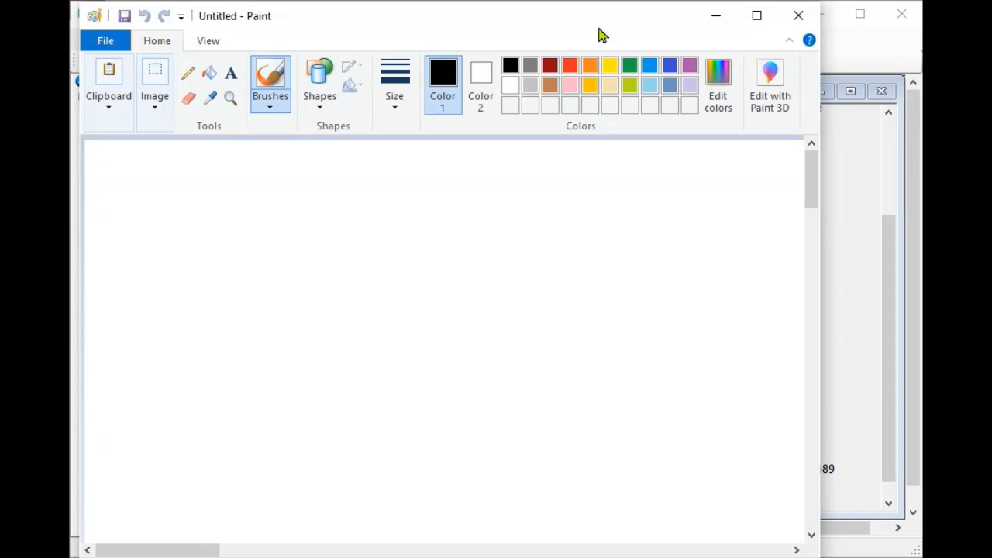
pyautogui.doubleClick(600, 35)
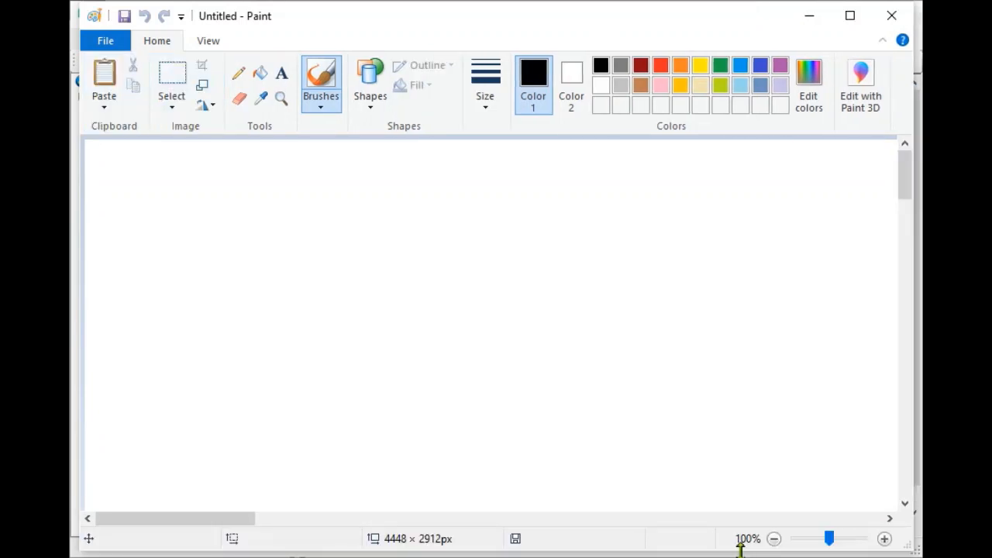
pyautogui.hotkey('ctrl', 'v')
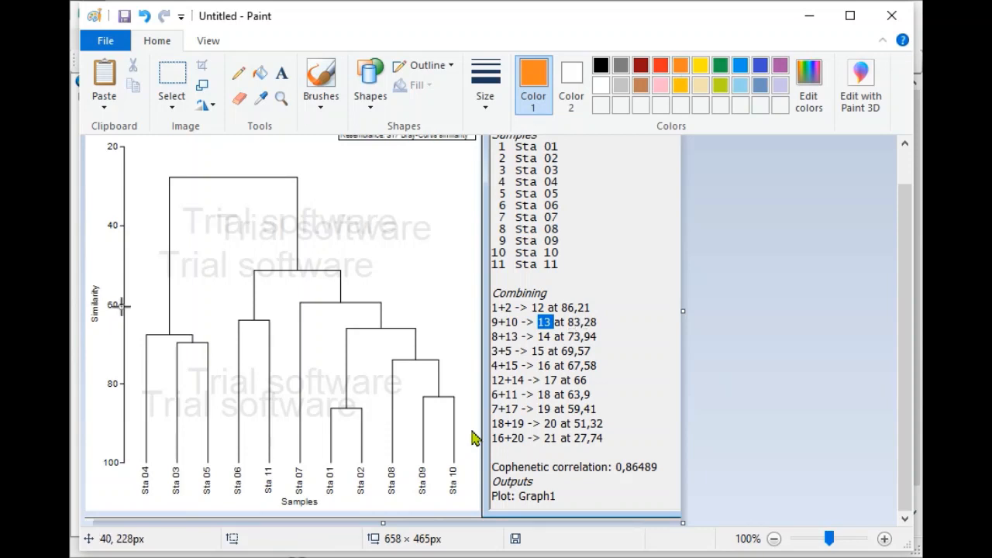
pyautogui.moveTo(122, 306); pyautogui.dragTo(381, 322)
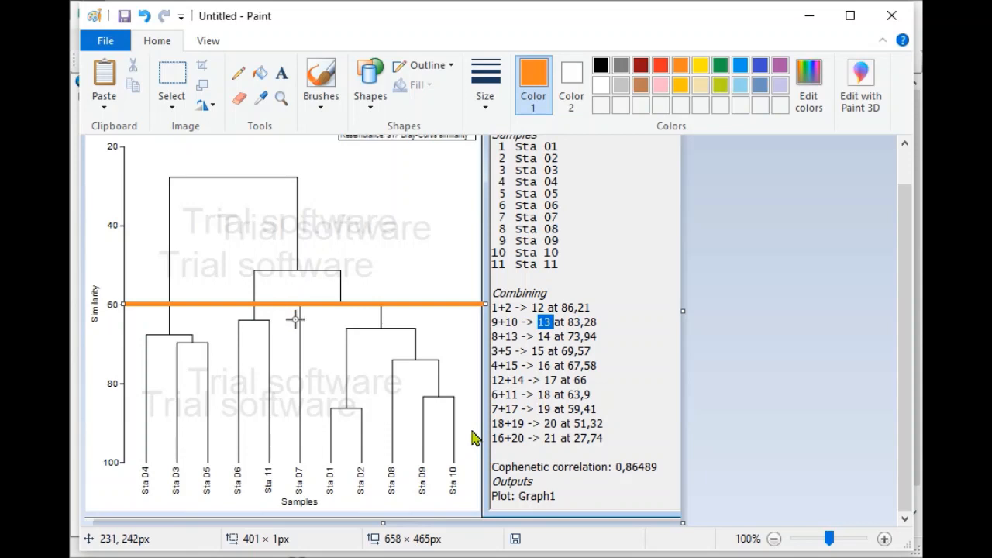
# Mark the orange line's four branch crossings with green rounded rectangles and box the groups Sta 04/03/05, Sta 06/11, Sta 07 and Sta 01/02/08/09/10
pyautogui.click(373, 109)
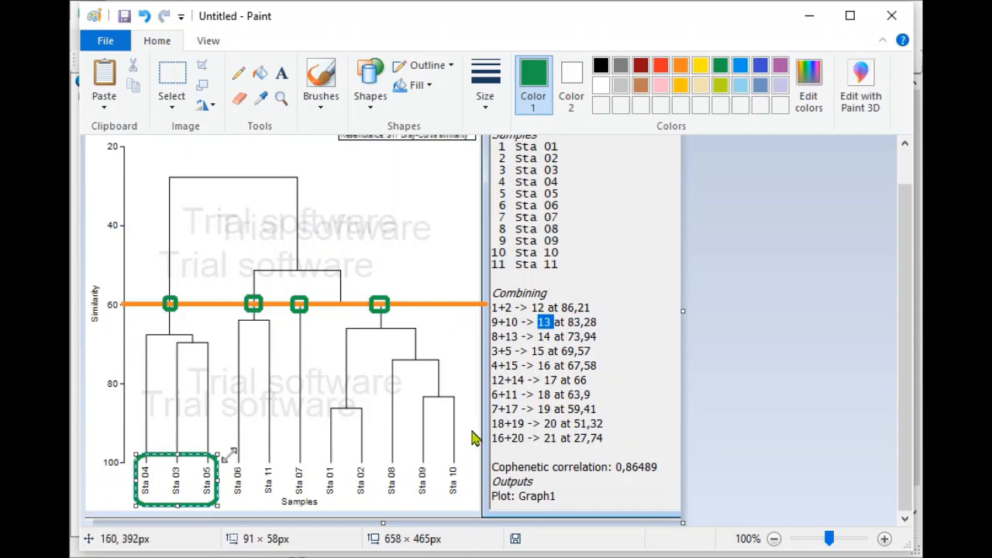
pyautogui.moveTo(232, 454); pyautogui.dragTo(315, 505)
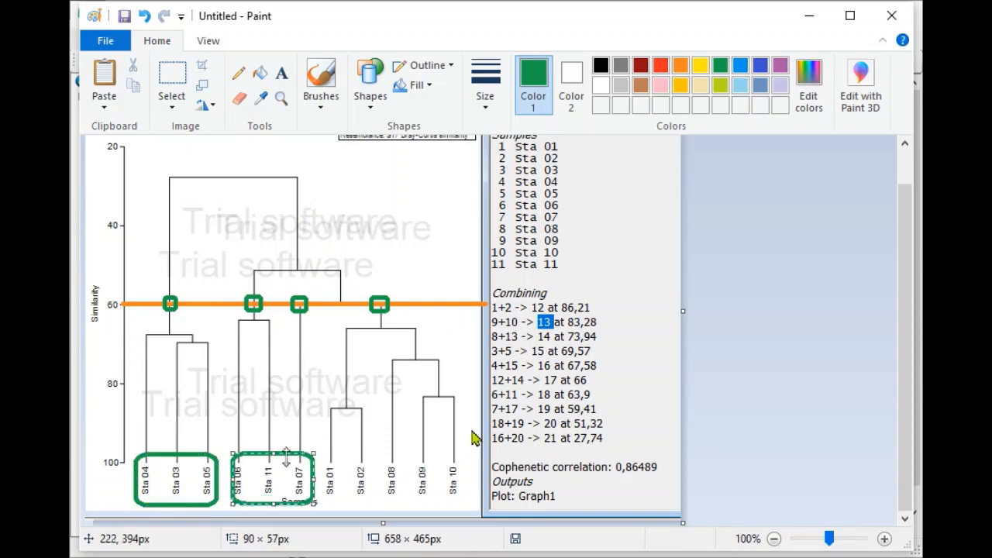
pyautogui.moveTo(314, 478); pyautogui.dragTo(287, 479)
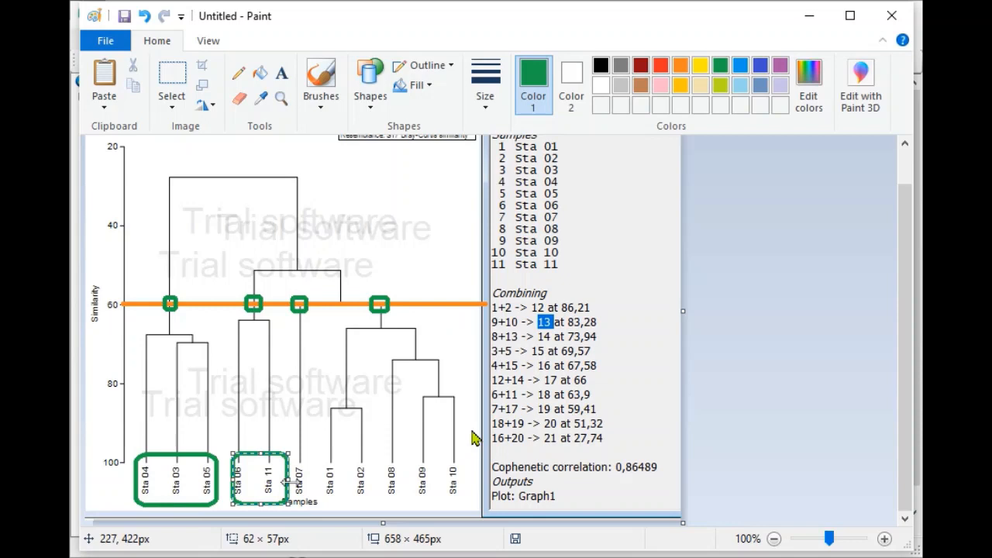
pyautogui.moveTo(288, 481); pyautogui.dragTo(284, 482)
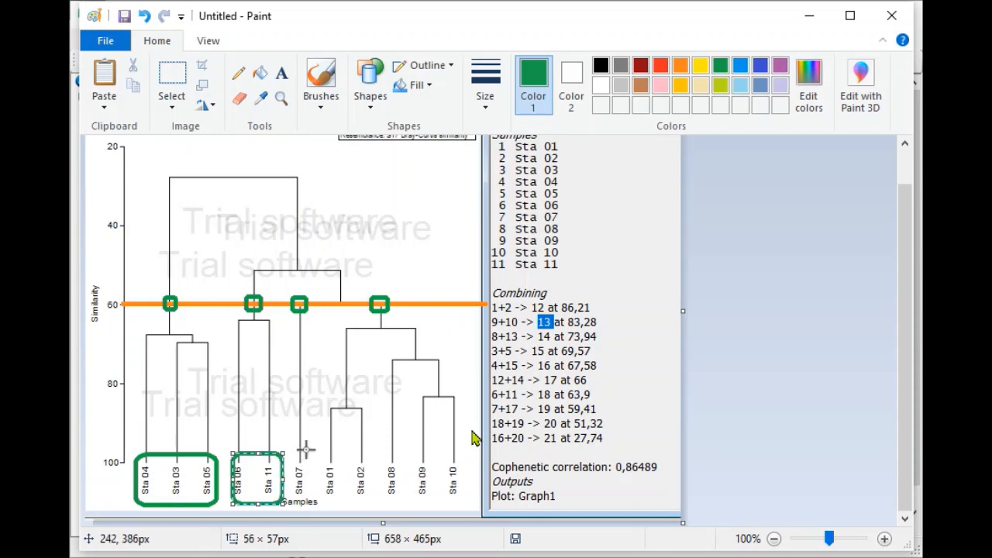
pyautogui.moveTo(321, 455); pyautogui.dragTo(466, 503)
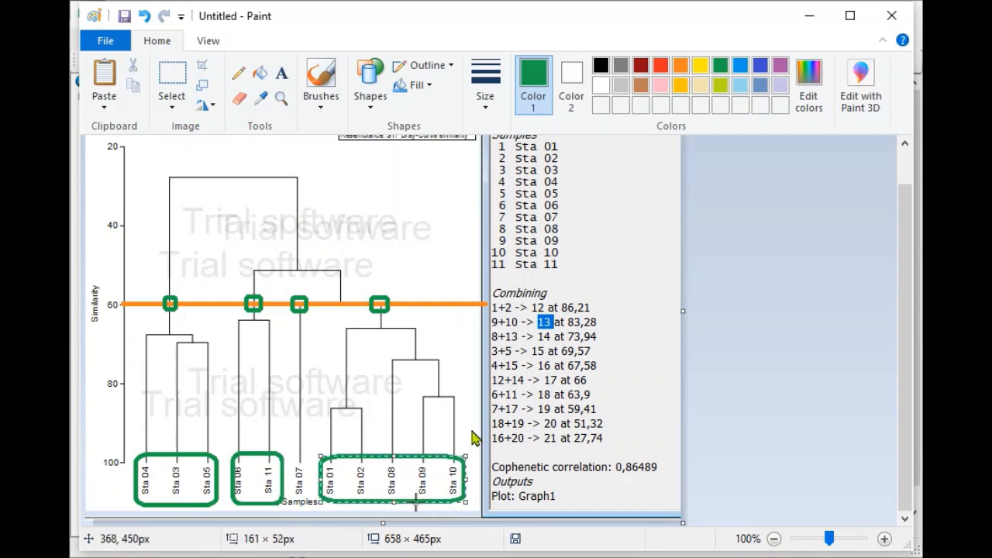
pyautogui.moveTo(289, 454); pyautogui.dragTo(311, 505)
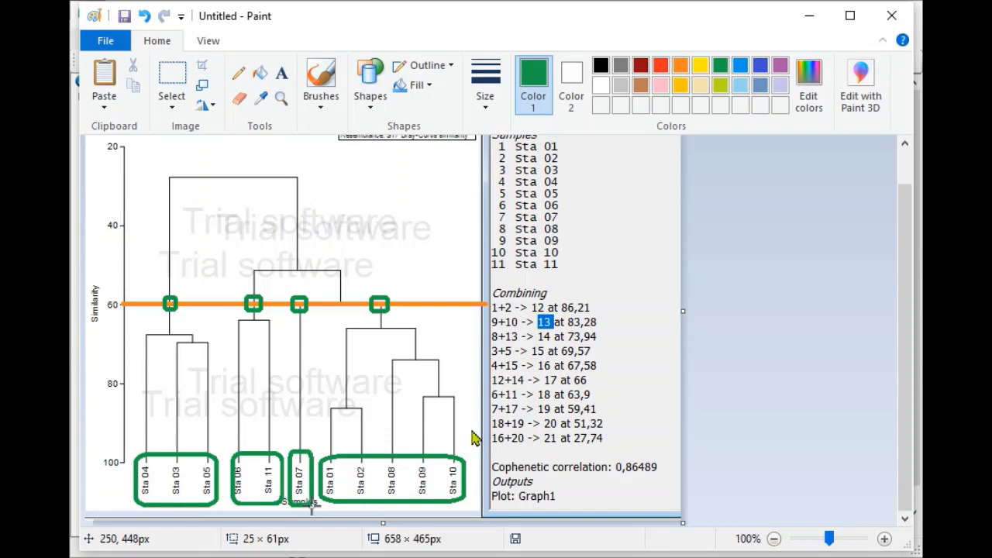
pyautogui.moveTo(311, 506); pyautogui.dragTo(311, 505)
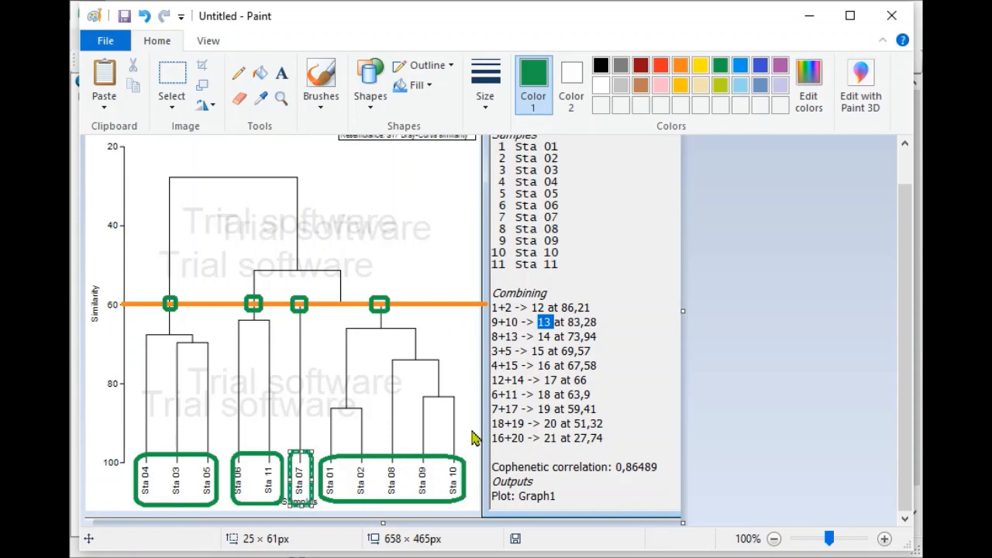
# Add a green bold Calibri 24 text label "a" just above the Sta 04, Sta 03 and Sta 05 group box
pyautogui.click(163, 483)
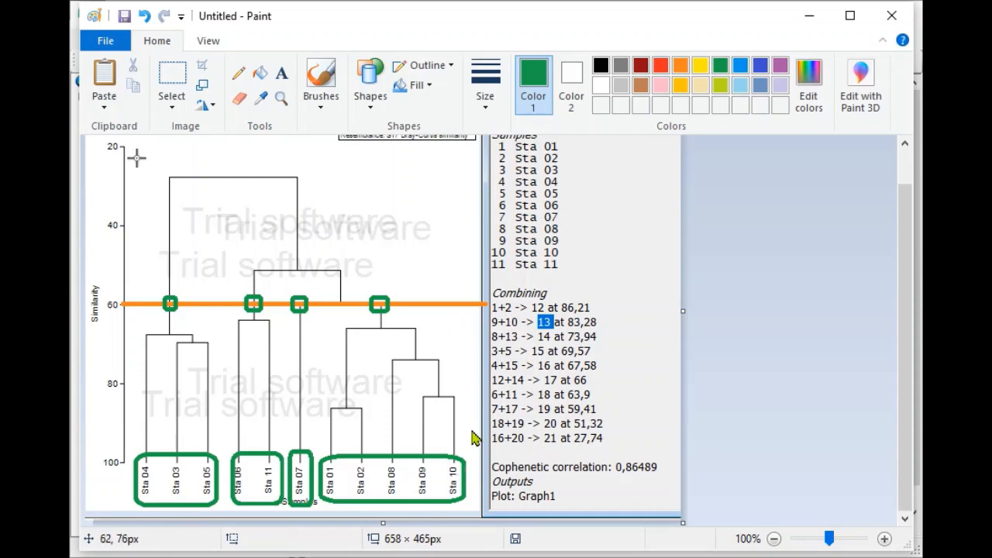
pyautogui.click(282, 72)
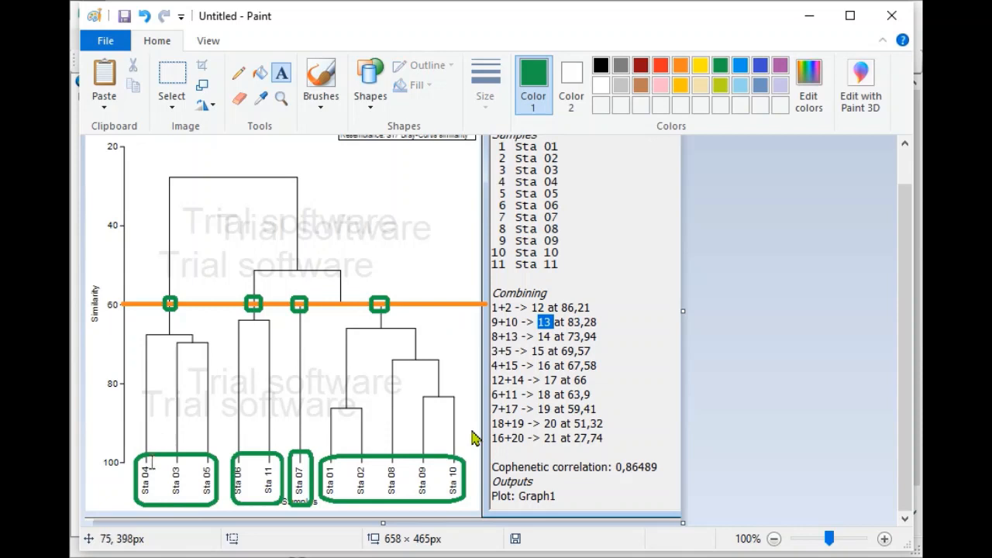
pyautogui.click(475, 438)
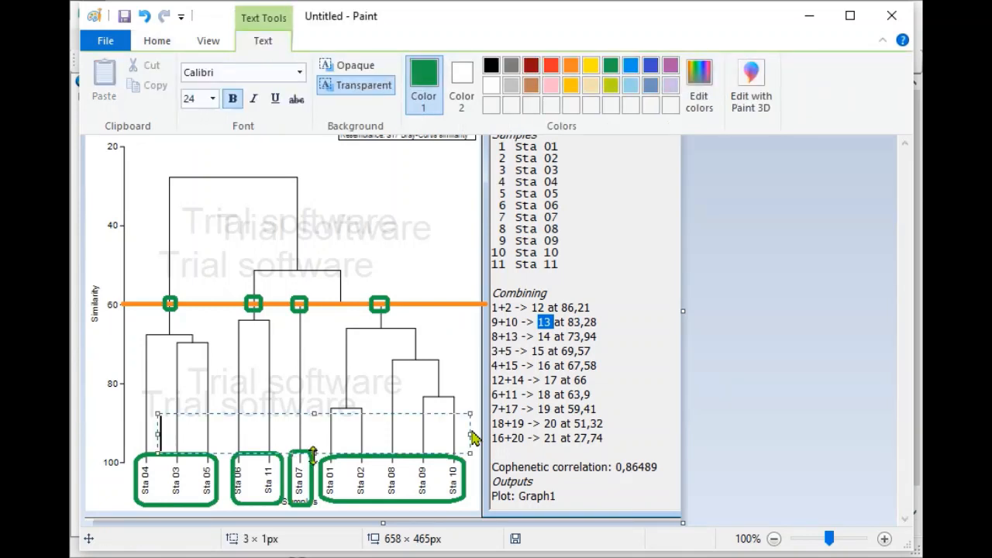
pyautogui.write('a')
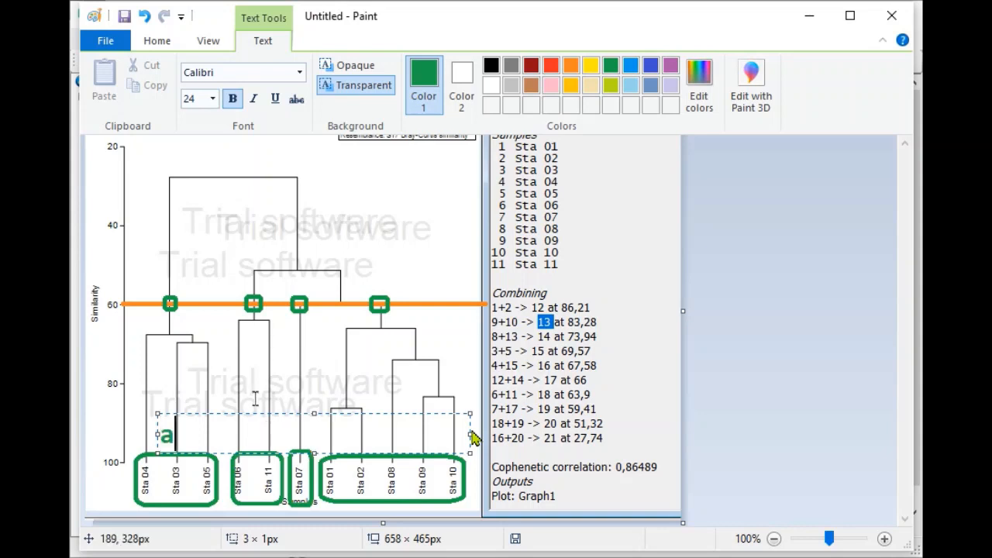